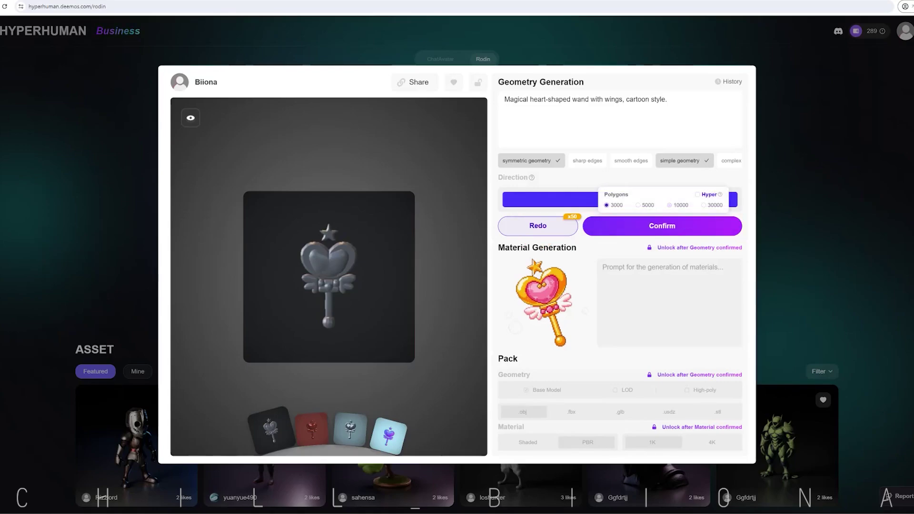
# Confirm the winged heart-wand geometry so material generation unlocks
pyautogui.click(662, 226)
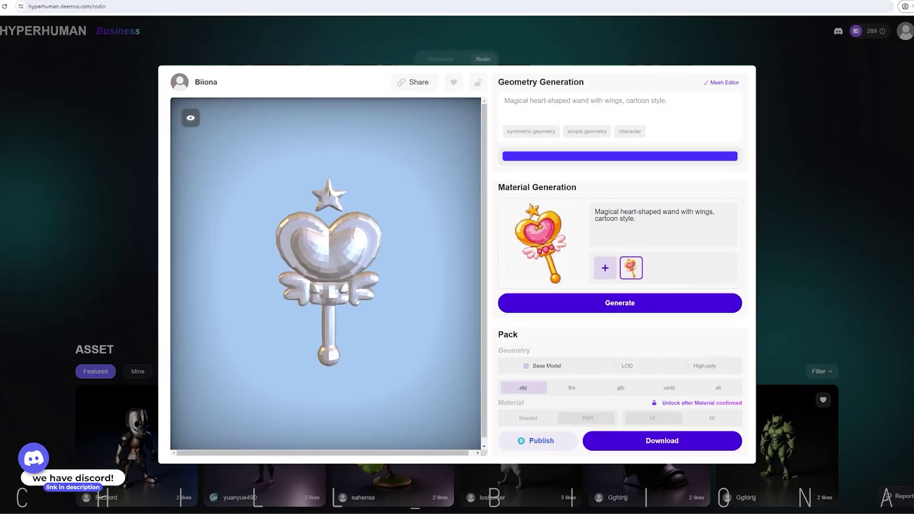
# Generate the wand material, then redo it with the prompt 'pink, yellow, gold, plastic, glossy'
pyautogui.click(200, 142)
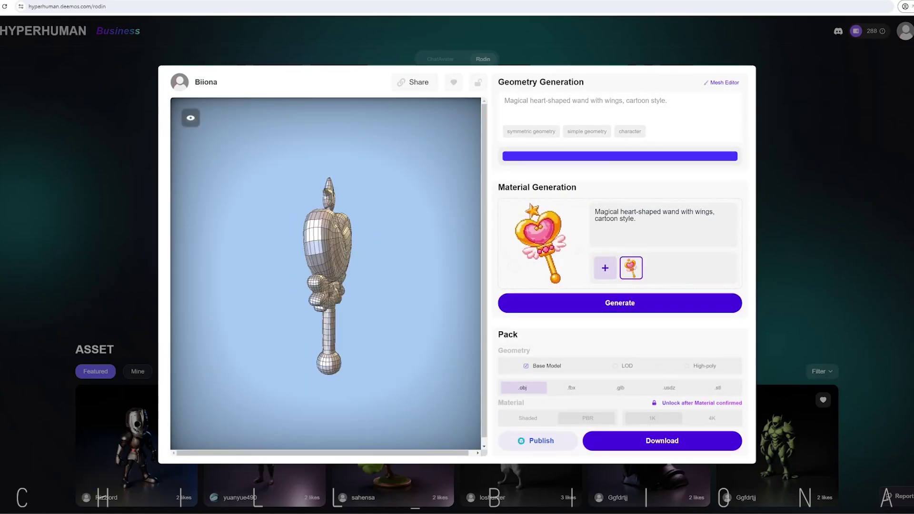
pyautogui.click(620, 303)
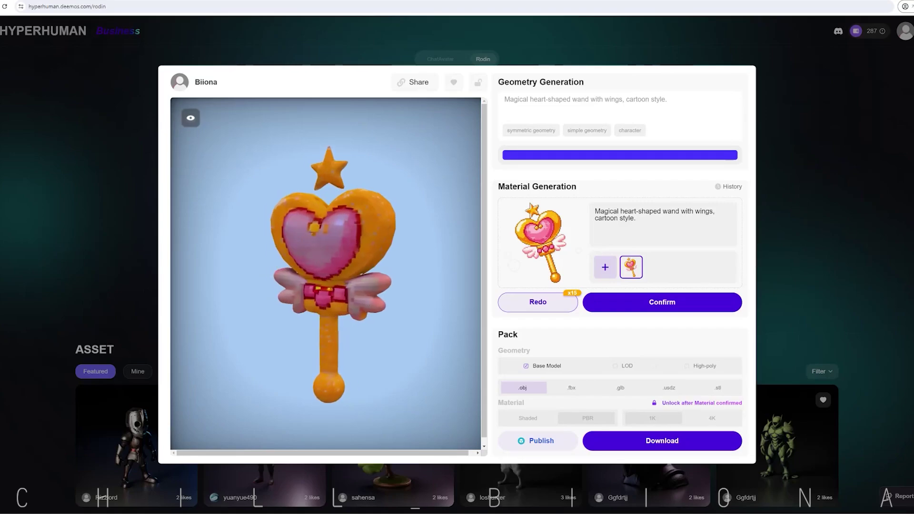
pyautogui.tripleClick(657, 214)
pyautogui.write('pink, yellow, gold, plastic, glossy')
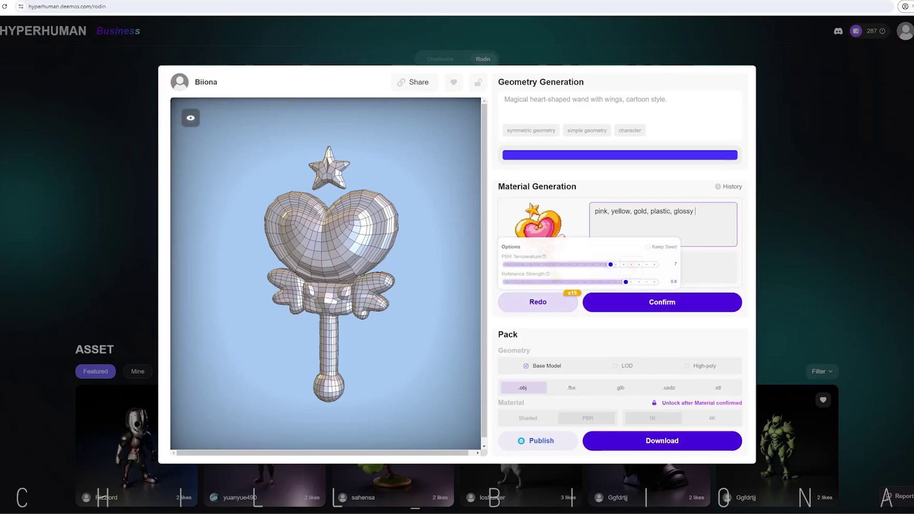
pyautogui.click(662, 302)
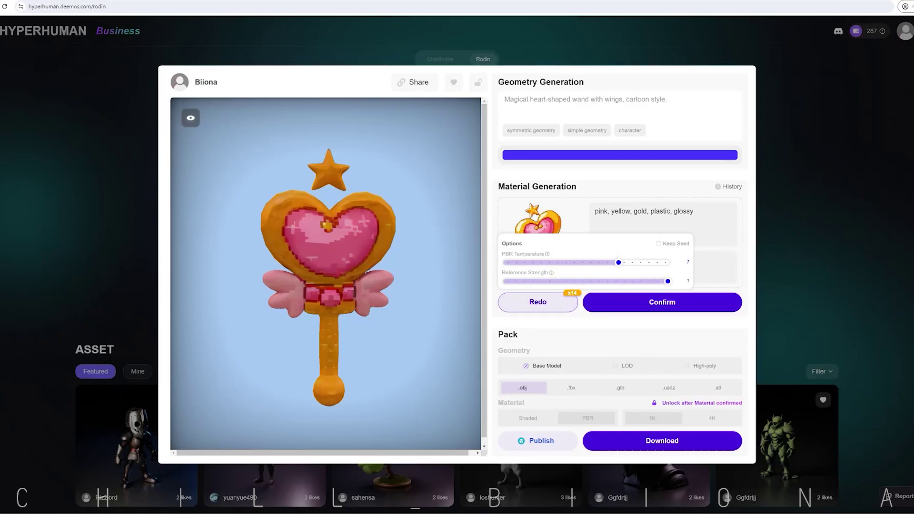
# Regenerate the wand material twice and review the material history
pyautogui.click(539, 302)
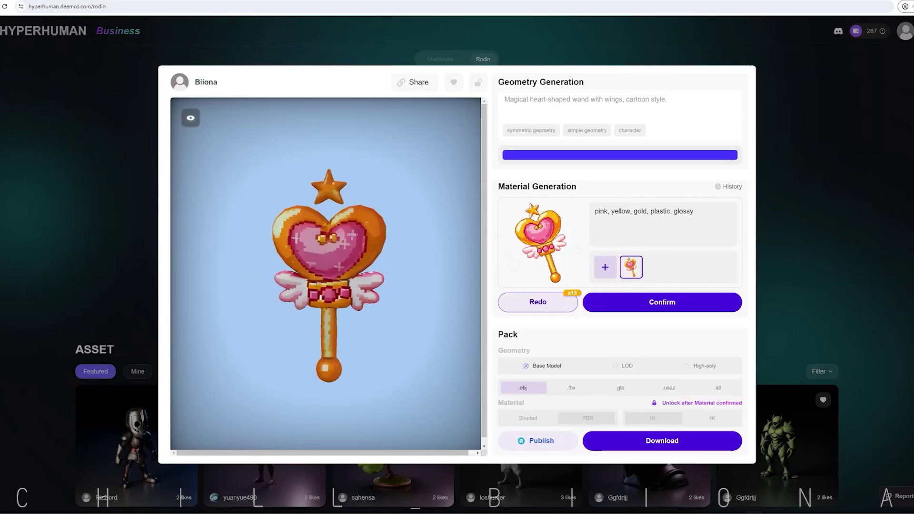
pyautogui.click(538, 302)
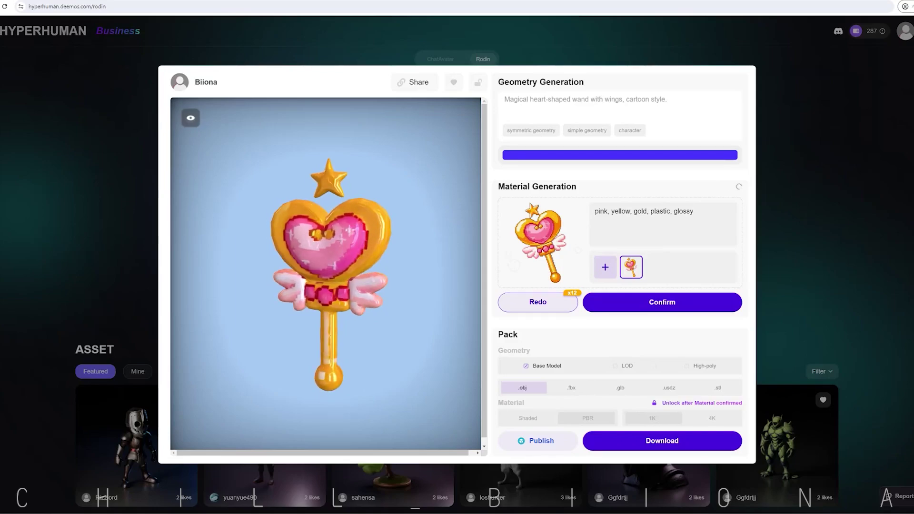
pyautogui.click(729, 187)
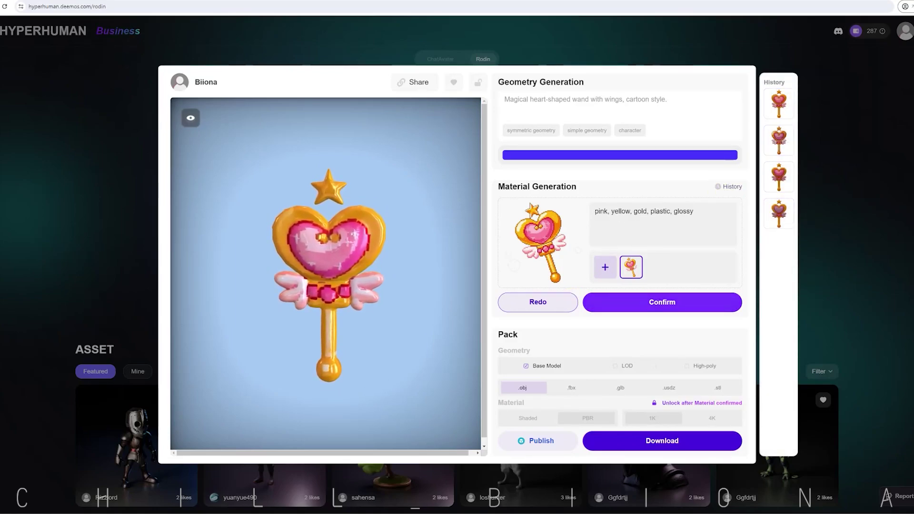
# Confirm the final wand material and download the model as FBX
pyautogui.click(662, 302)
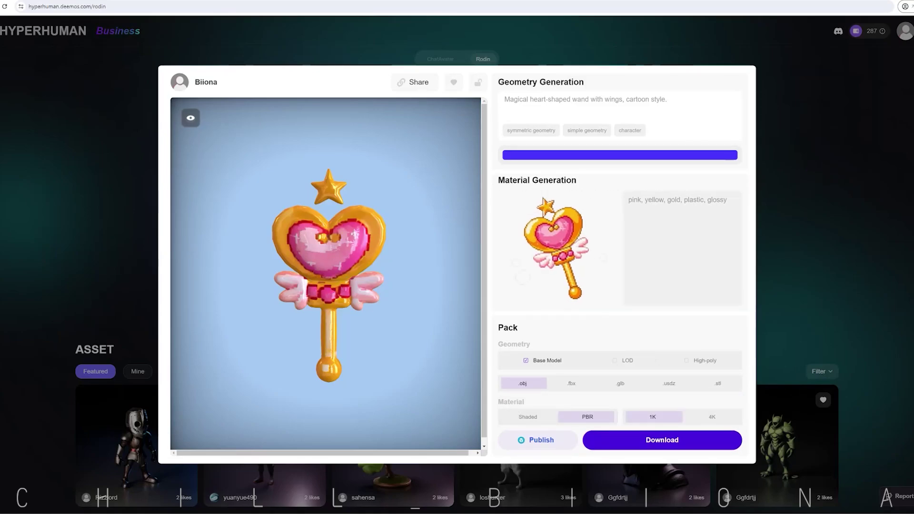
pyautogui.click(571, 383)
pyautogui.click(662, 440)
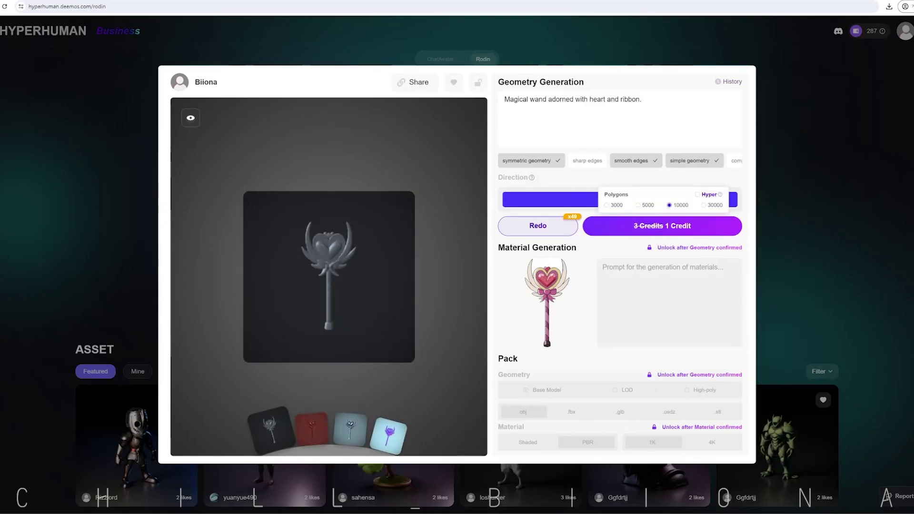
# Confirm the heart-and-ribbon geometry and generate a material with 'jewel,' added to the prompt
pyautogui.click(663, 226)
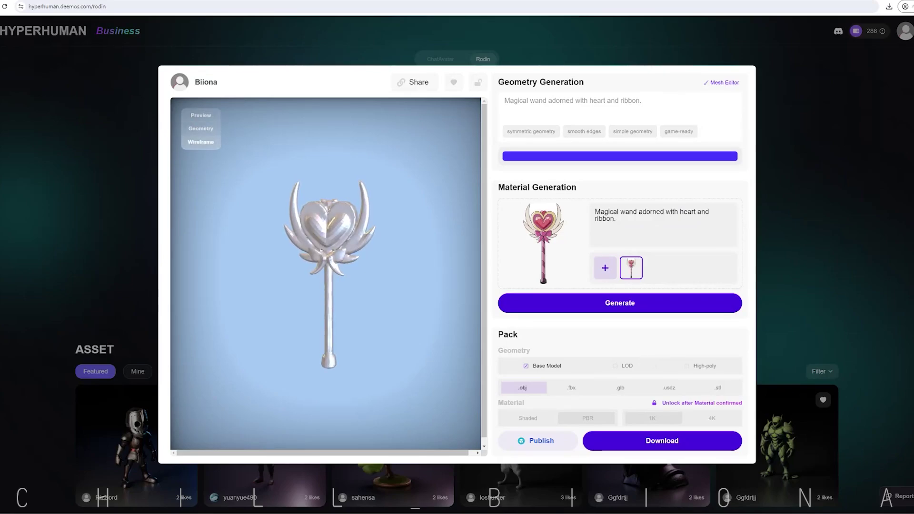
pyautogui.click(619, 220)
pyautogui.write('jewel,')
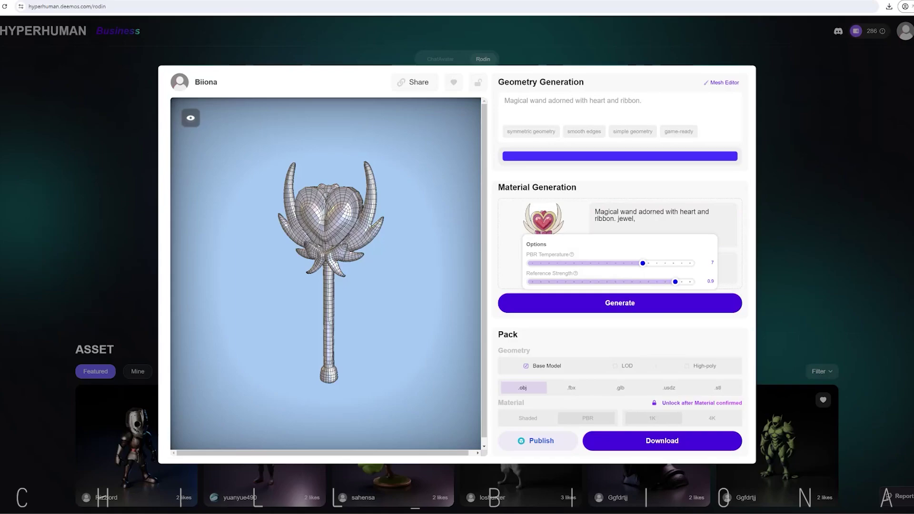
pyautogui.click(620, 303)
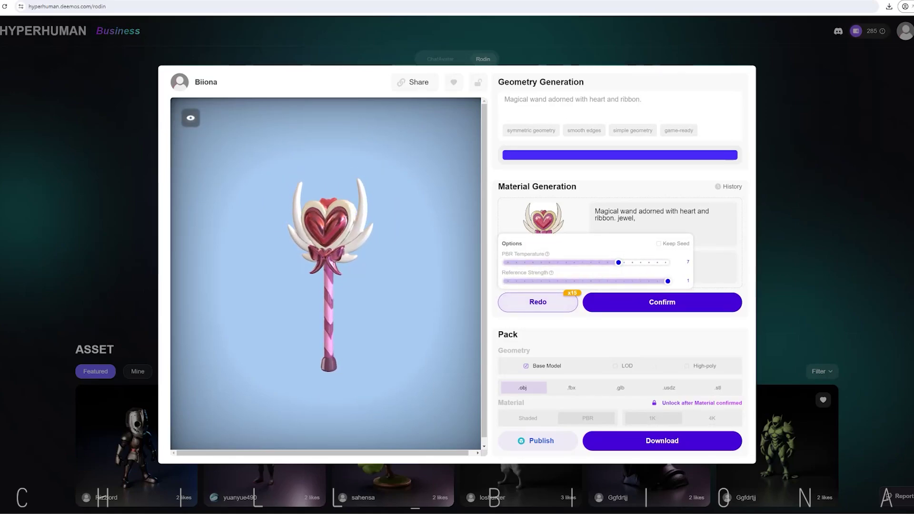
# Redo the ribbon wand's material and confirm the new result
pyautogui.click(538, 302)
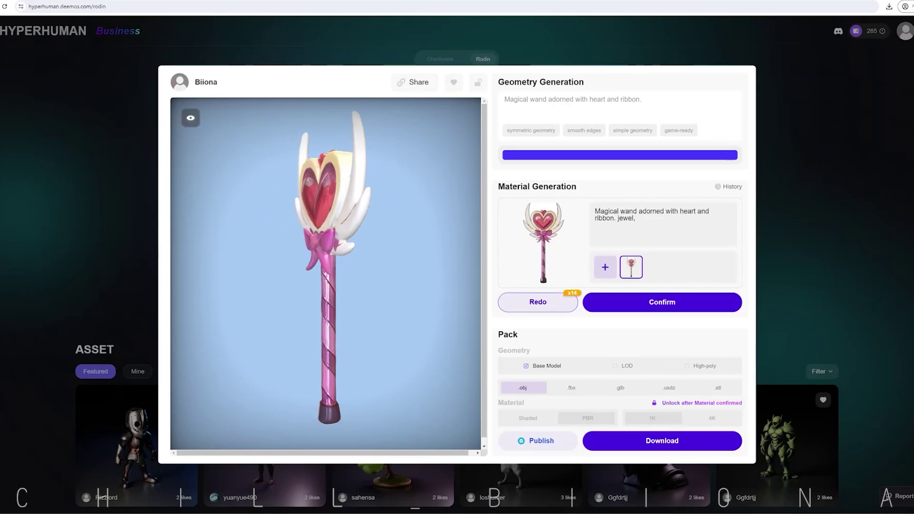
pyautogui.click(662, 302)
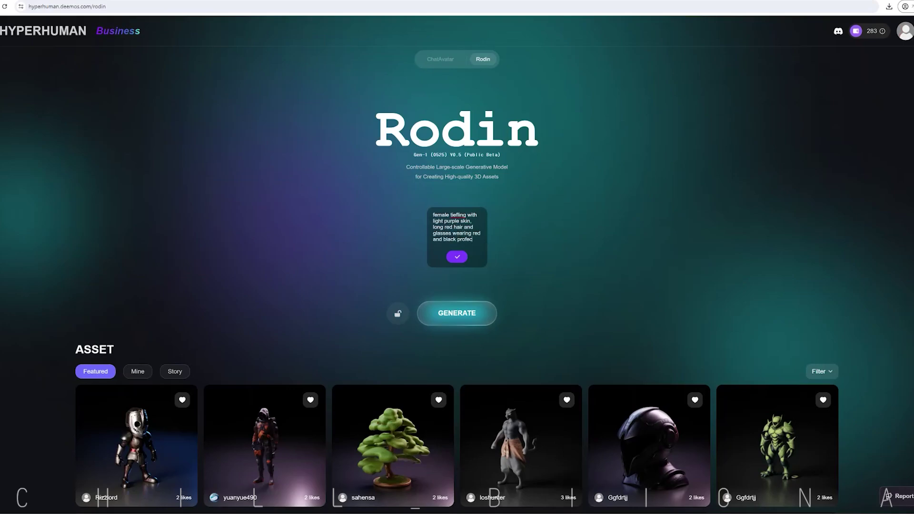
# Finish the character prompt with 'black suit. Cartoon.' and accept the red-haired preview image
pyautogui.press('BackSpace')
pyautogui.press('BackSpace')
pyautogui.press('BackSpace')
pyautogui.press('BackSpace')
pyautogui.write('toon.')
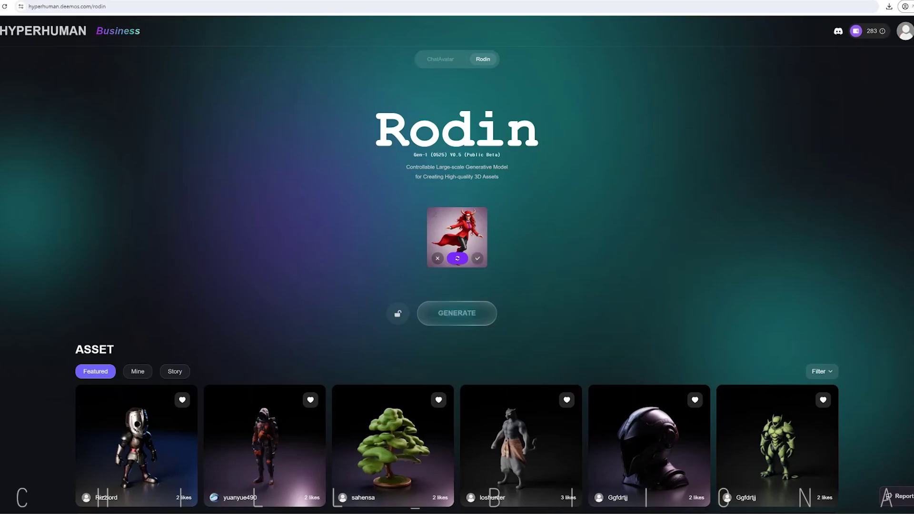
pyautogui.click(478, 258)
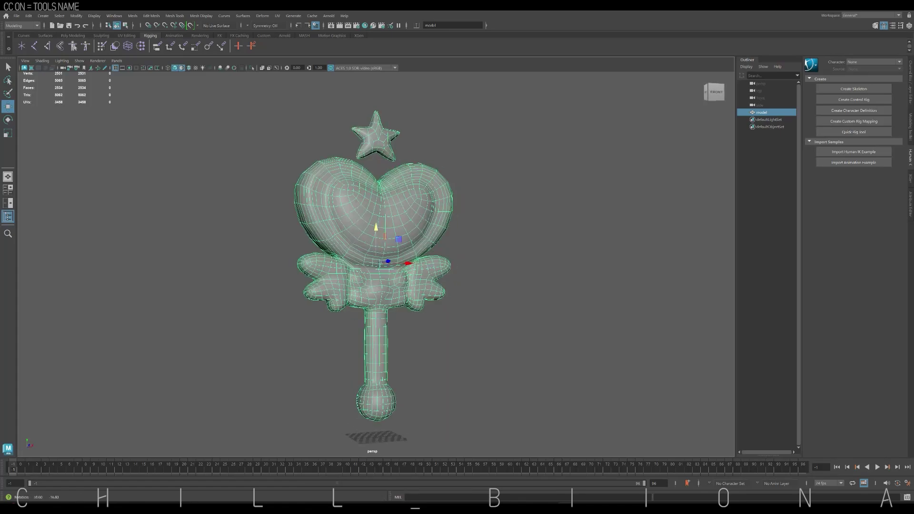
# Delete all unused material nodes, including the place_holder material, in Hypershade
pyautogui.moveTo(510, 255); pyautogui.dragTo(551, 234, button='right')
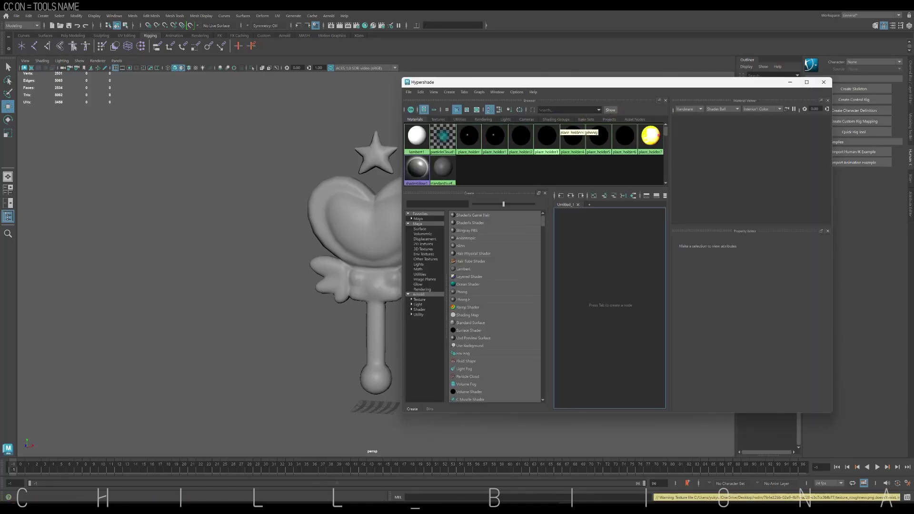
pyautogui.click(469, 136)
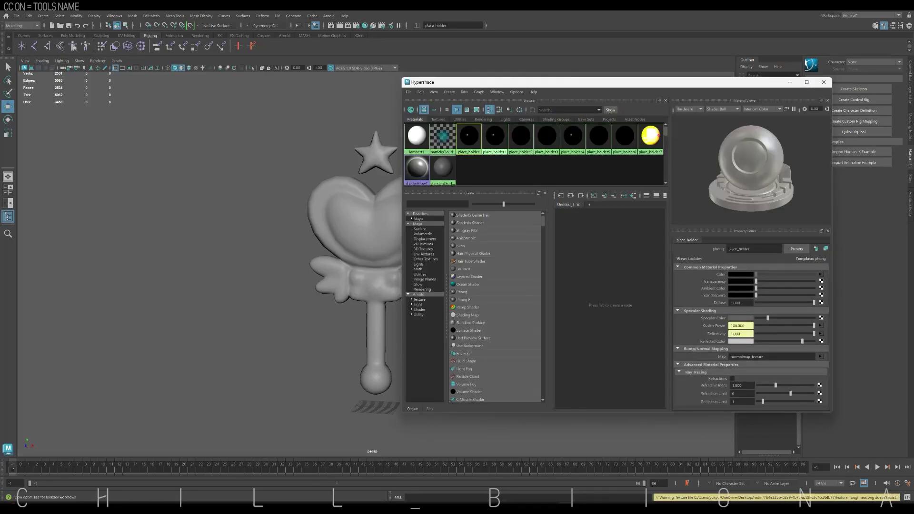
pyautogui.moveTo(571, 82); pyautogui.dragTo(633, 83)
pyautogui.click(483, 94)
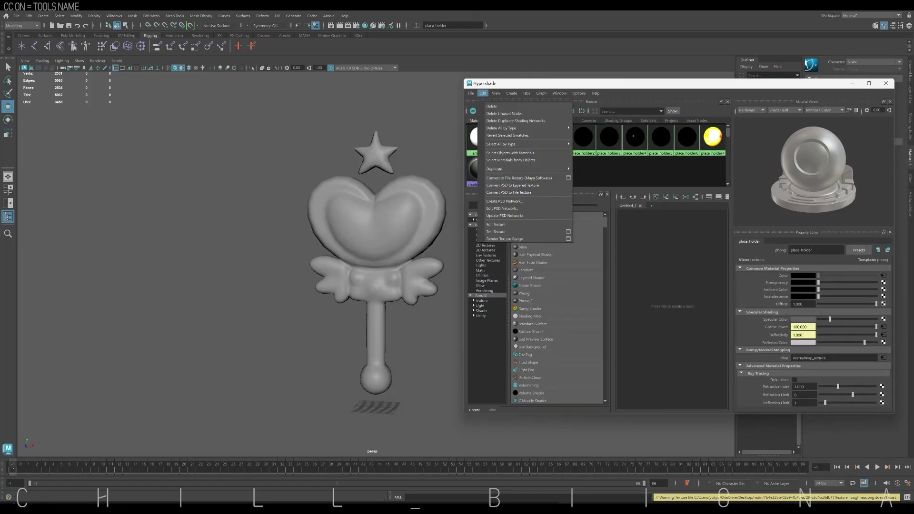
pyautogui.click(505, 113)
pyautogui.moveTo(572, 83); pyautogui.dragTo(511, 69)
# Create an aiStandardSurface named wand_shade with a File texture on Base Color
pyautogui.click(414, 296)
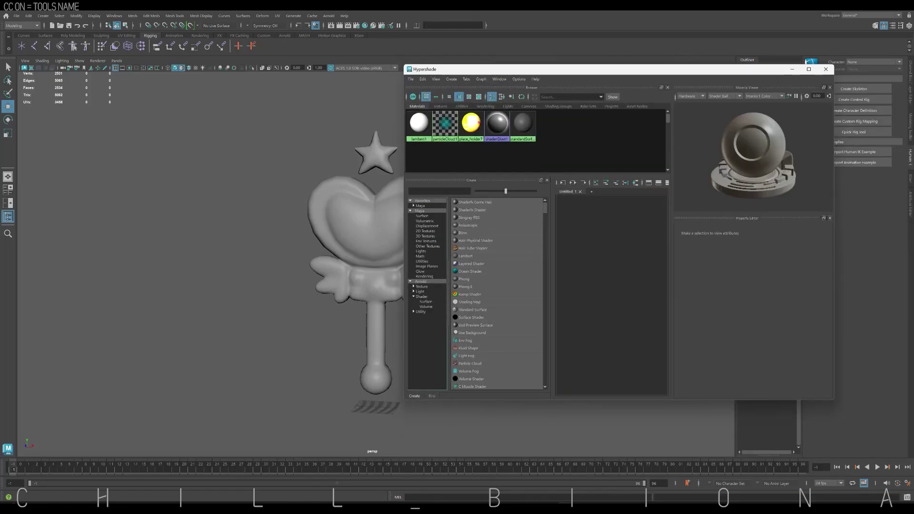
pyautogui.click(474, 309)
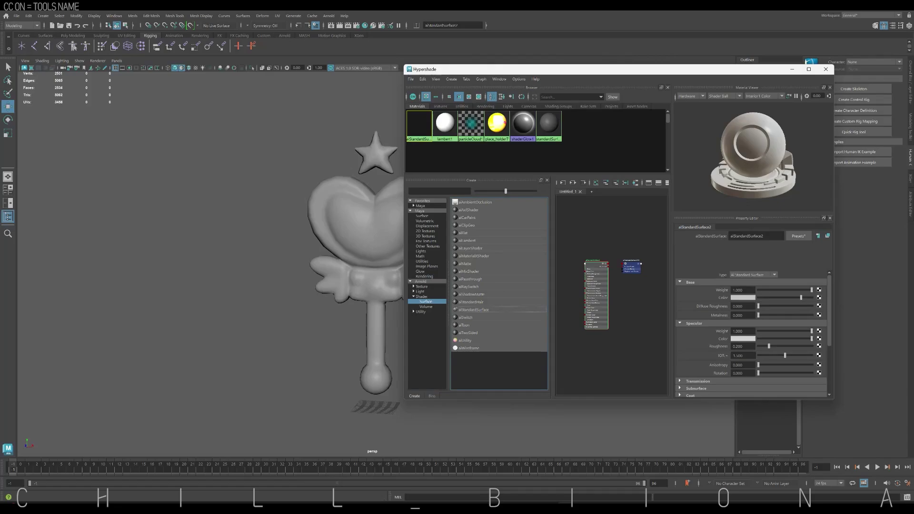
pyautogui.doubleClick(756, 236)
pyautogui.write('wand_shade')
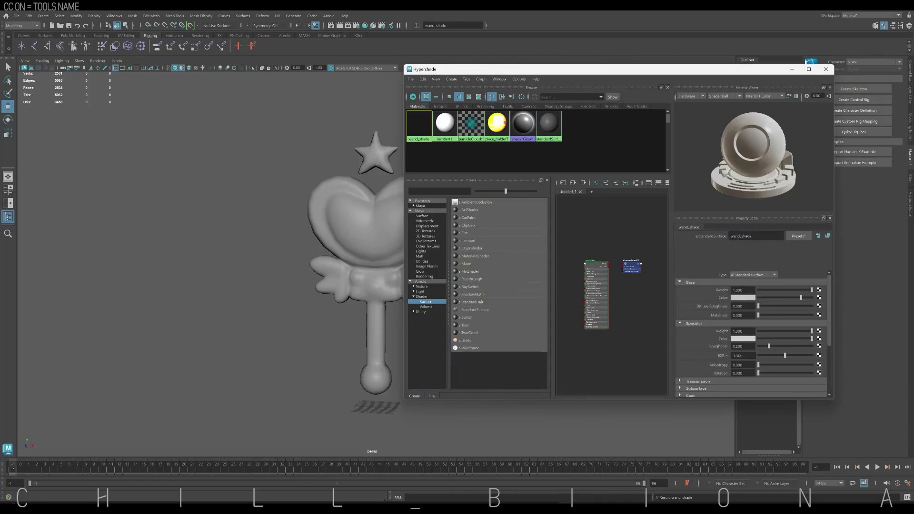
pyautogui.click(820, 297)
pyautogui.click(372, 228)
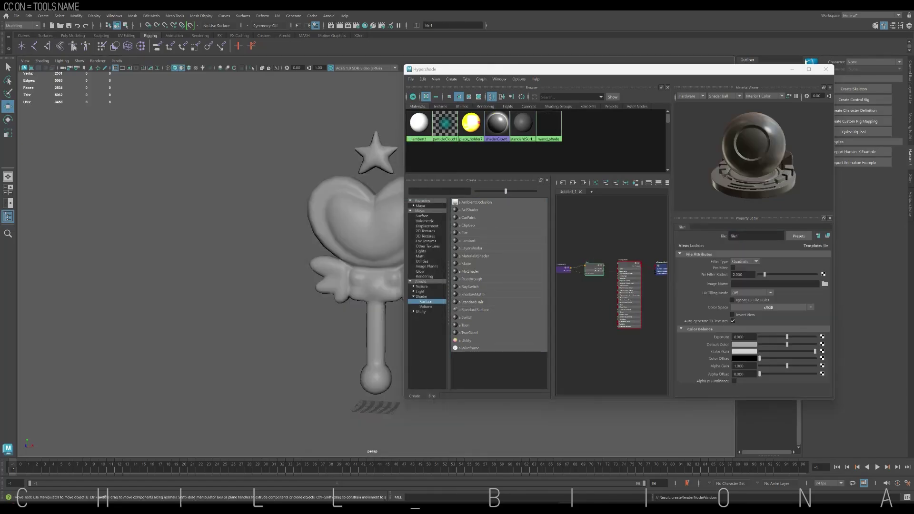
# Load texture_diffuse.png from the Desktop shortwand folder as the base colour map
pyautogui.click(825, 284)
pyautogui.click(175, 123)
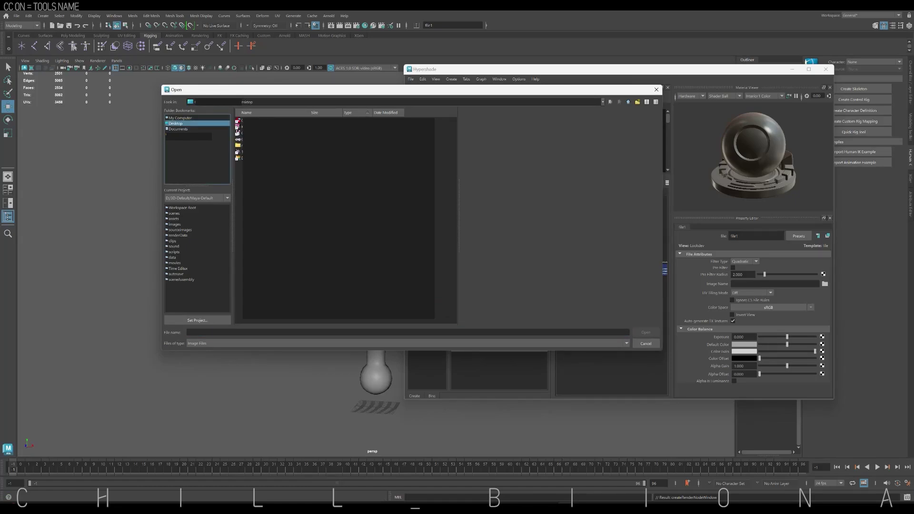
pyautogui.doubleClick(247, 158)
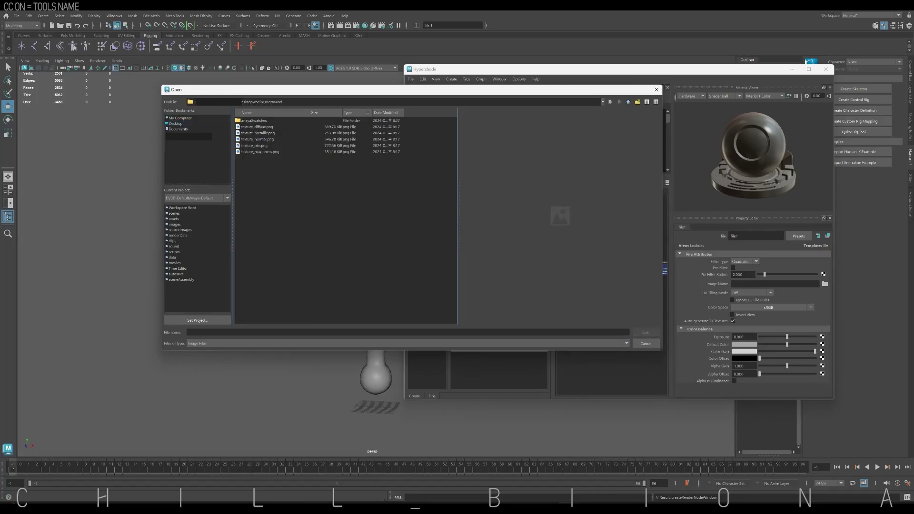
pyautogui.click(257, 126)
pyautogui.press('Return')
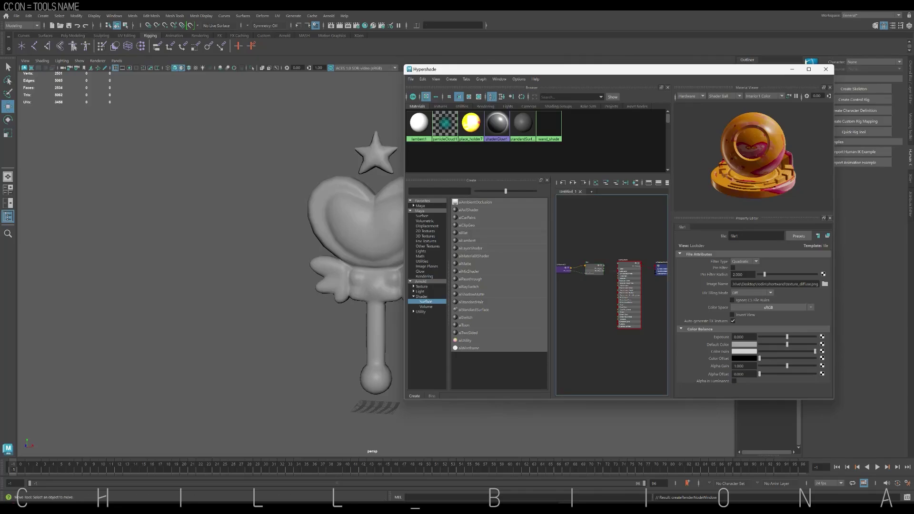
# Load texture_metallic.png and texture_roughness.png into file nodes for metallic and roughness
pyautogui.click(825, 284)
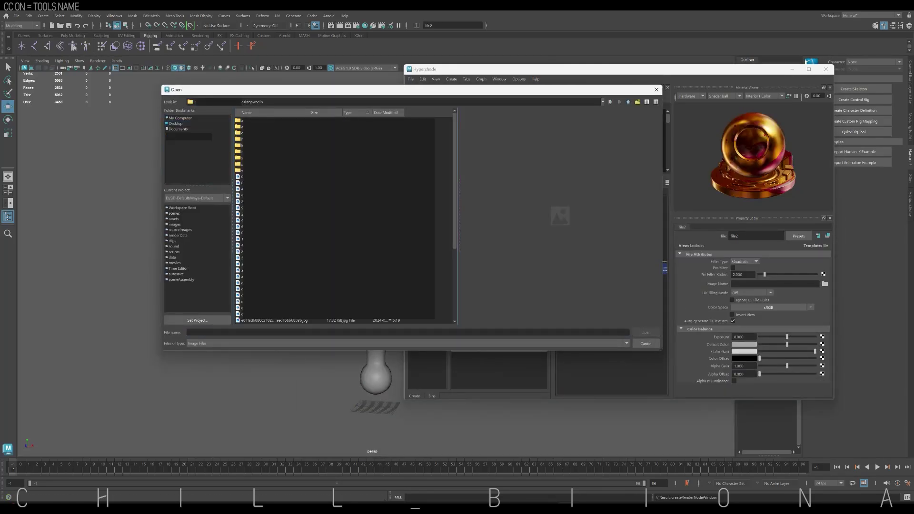
pyautogui.click(266, 121)
pyautogui.press('Return')
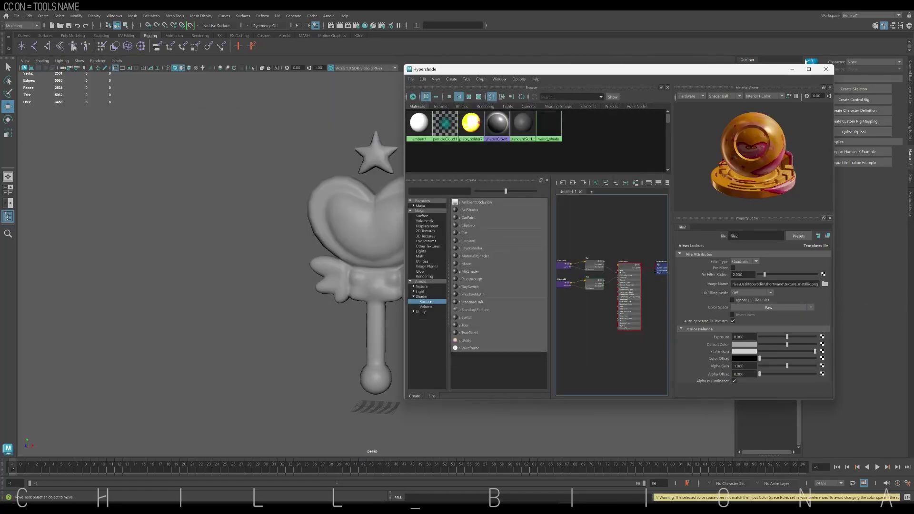
pyautogui.click(823, 344)
pyautogui.click(825, 284)
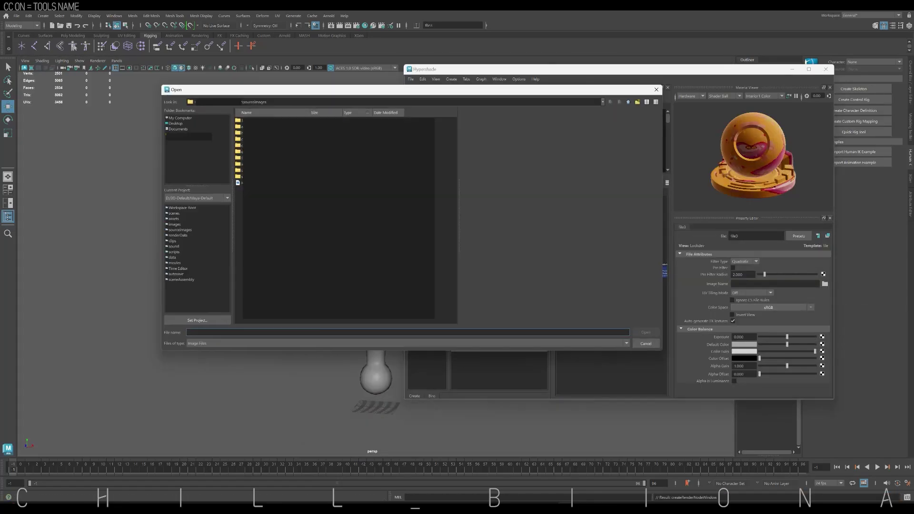
pyautogui.click(267, 139)
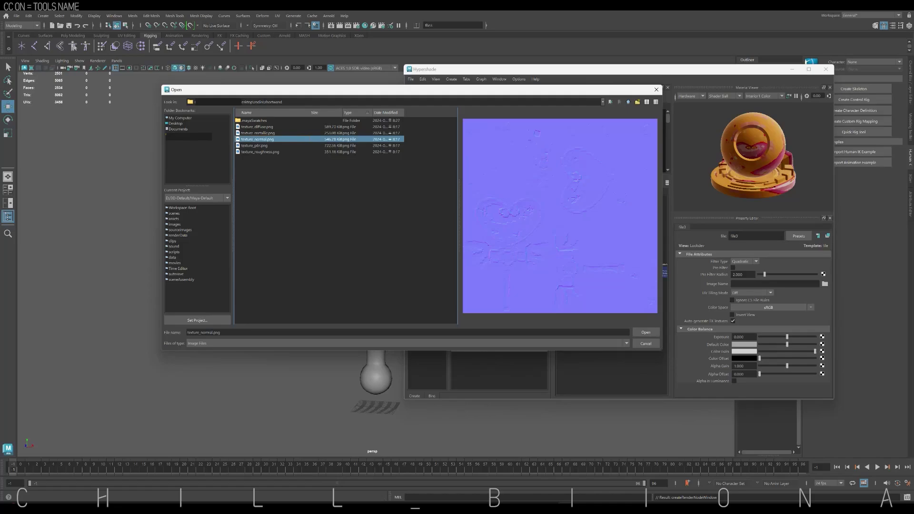
pyautogui.doubleClick(267, 151)
# Add a bump2d normal map using texture_normal.png with colour space set to sRGB
pyautogui.click(549, 124)
pyautogui.scroll(-3, 752, 334)
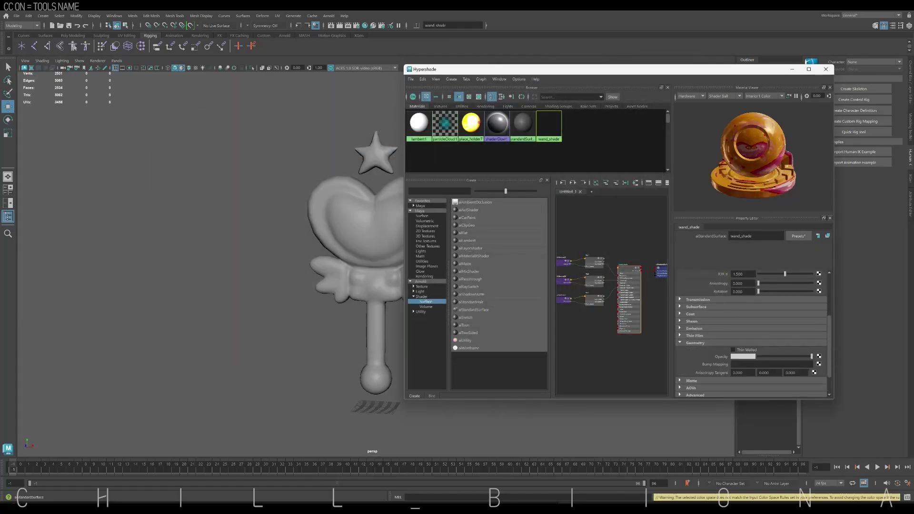
pyautogui.click(819, 350)
pyautogui.click(365, 226)
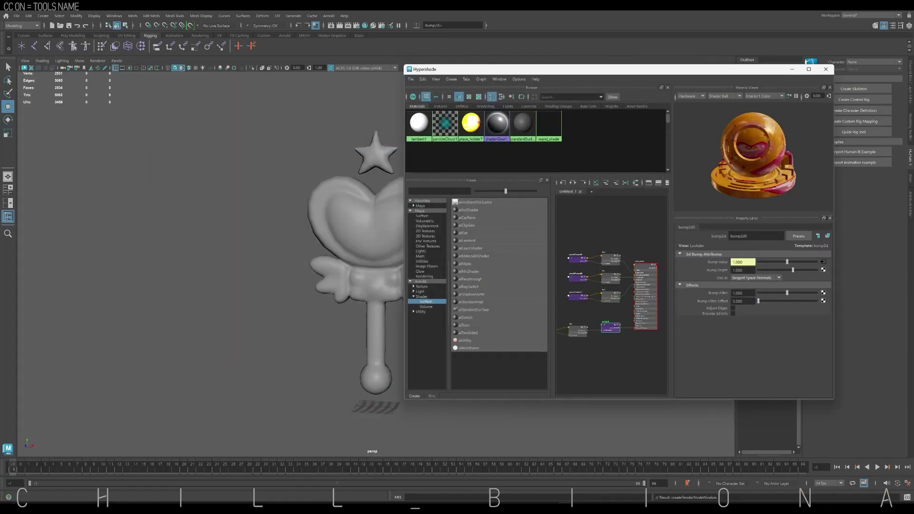
pyautogui.click(823, 262)
pyautogui.click(825, 284)
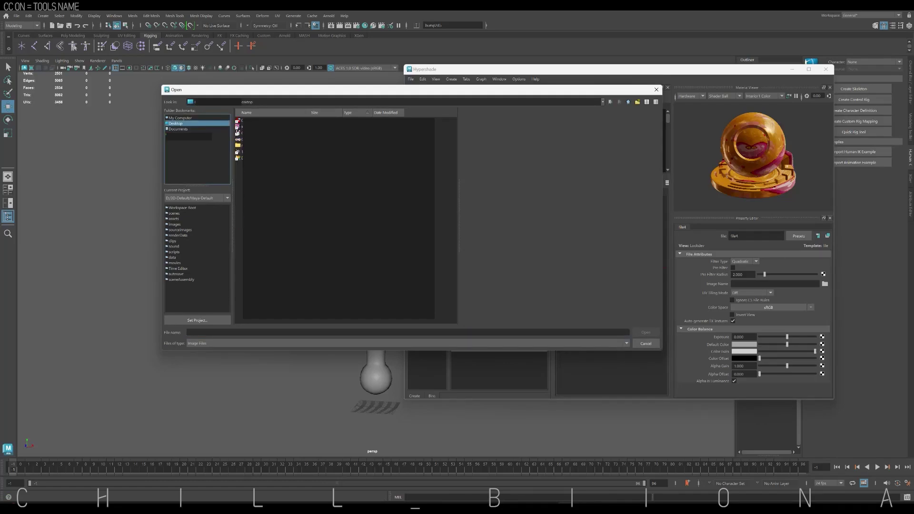
pyautogui.click(267, 139)
pyautogui.click(646, 333)
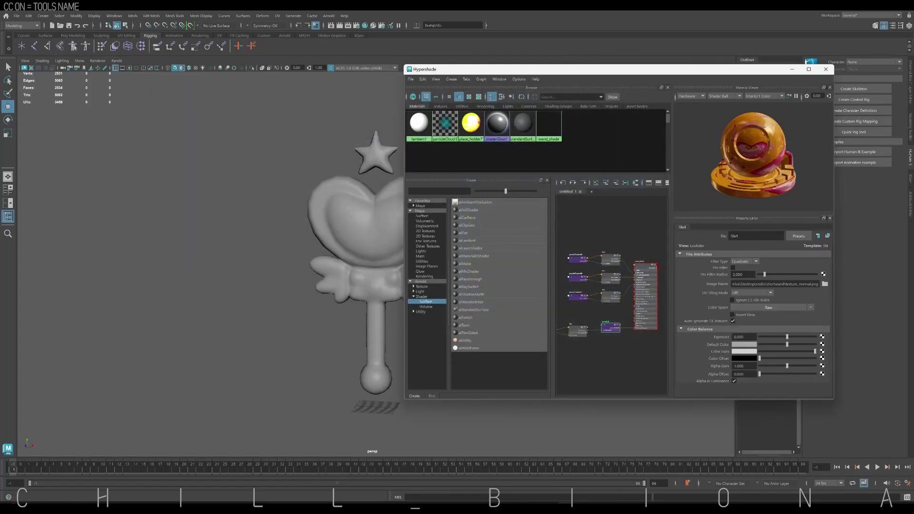
pyautogui.click(879, 312)
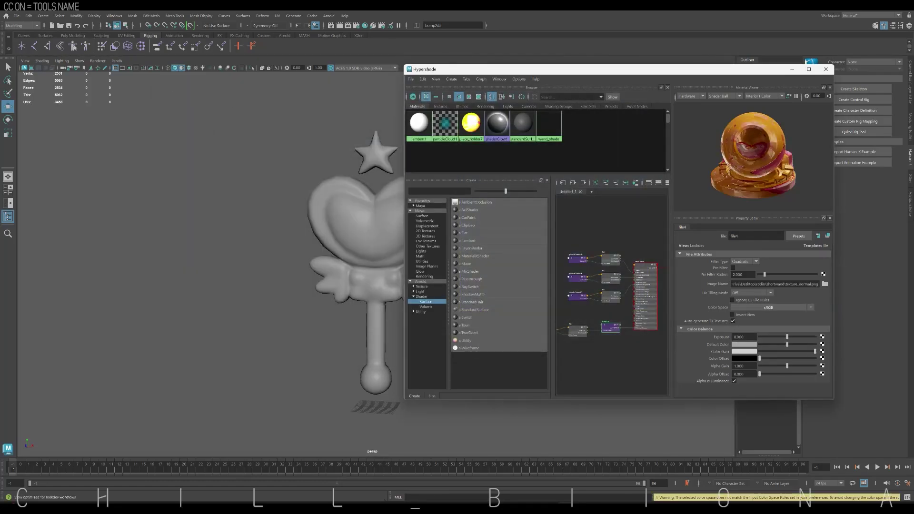
# Assign the wand_shade material to the wand model
pyautogui.click(362, 238)
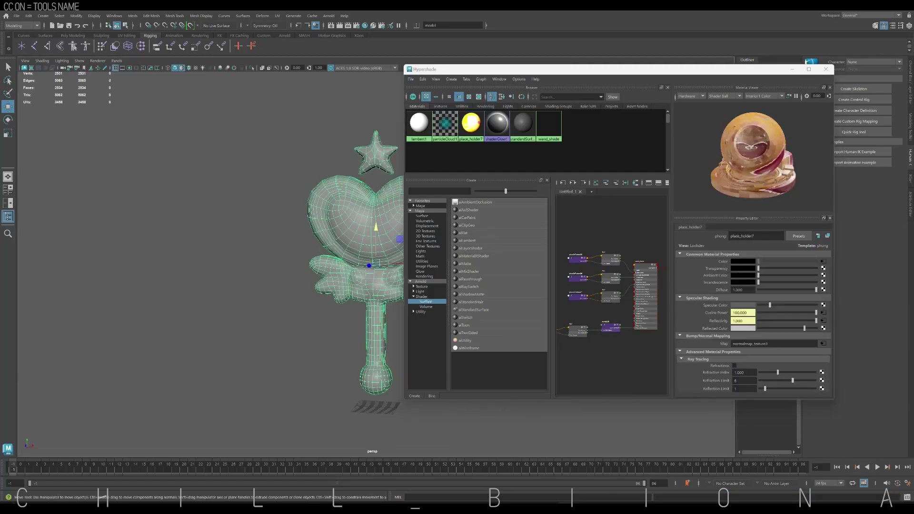
pyautogui.rightClick(524, 125)
pyautogui.click(548, 165)
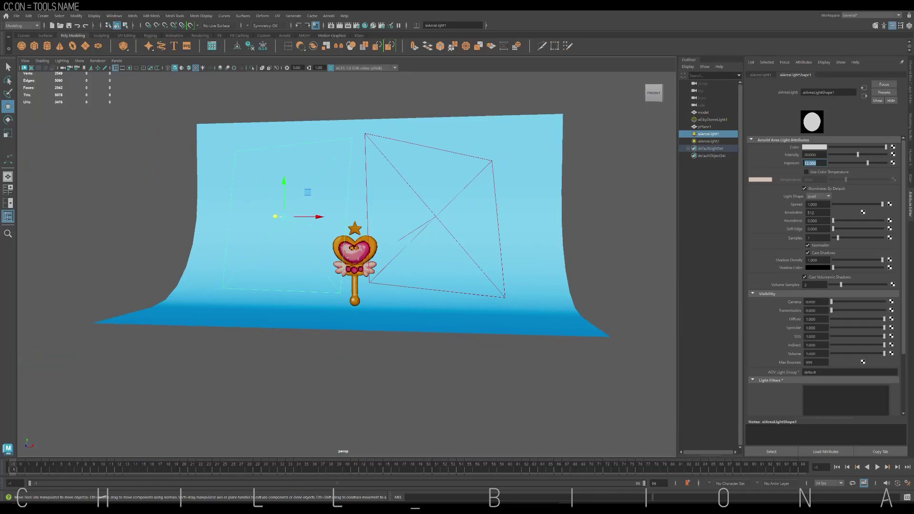
# Set aiAreaLight2's exposure to 15, then lower it to 13
pyautogui.click(708, 141)
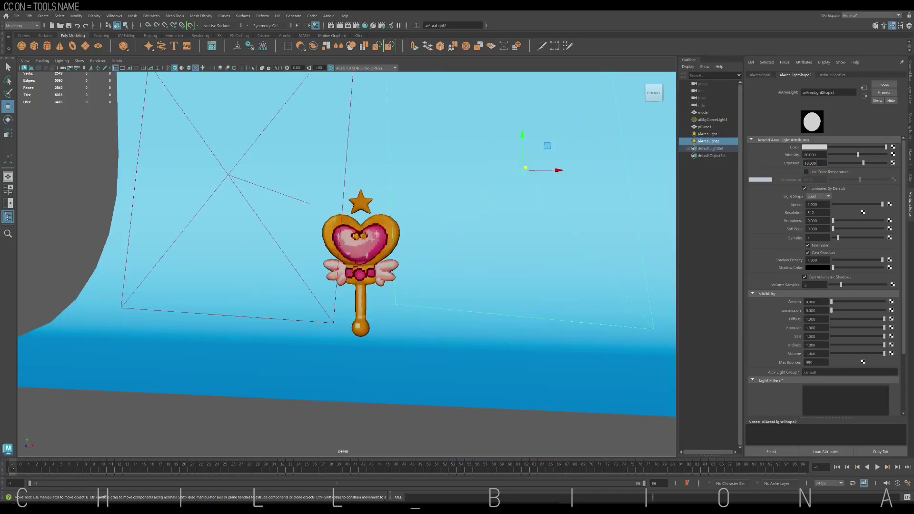
pyautogui.write('15')
pyautogui.press('Return')
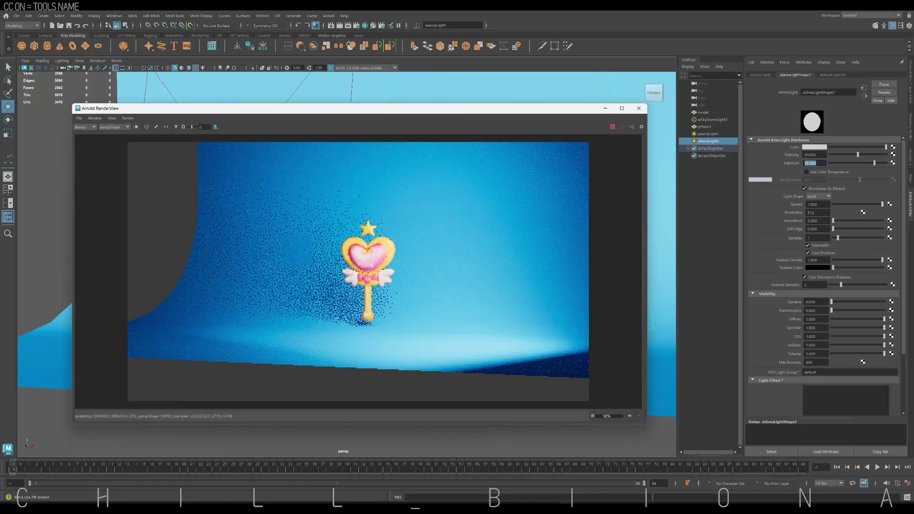
pyautogui.press('Return')
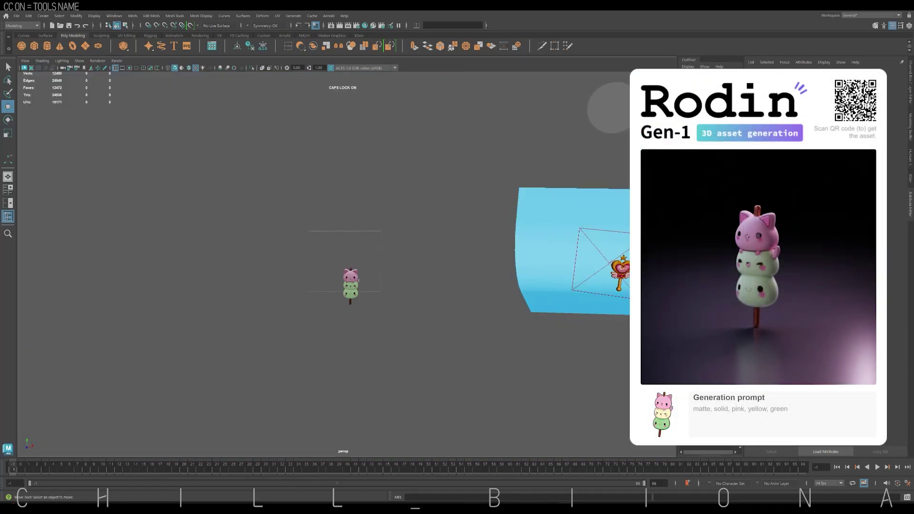
# Paste the long heart-and-ribbon wand into the scene and frame it in the view
pyautogui.scroll(-3, 344, 260)
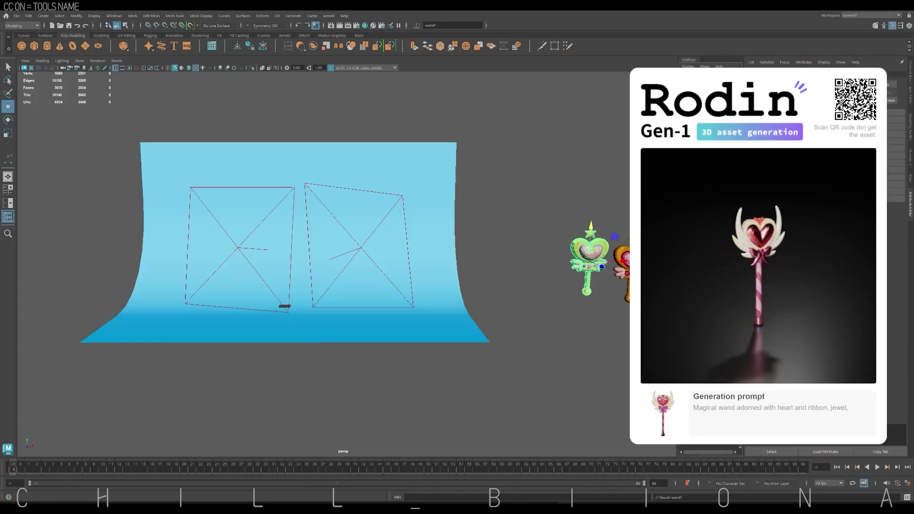
pyautogui.hotkey('ctrl', 'v')
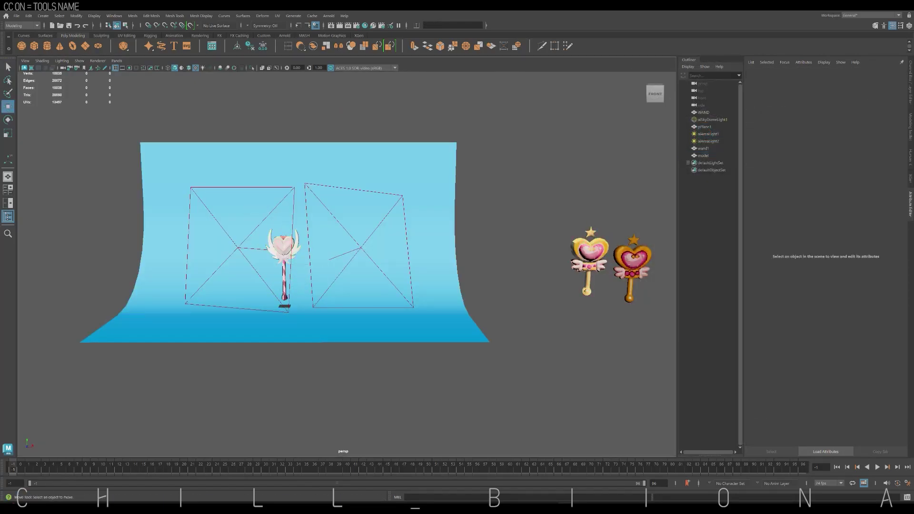
pyautogui.press('f')
pyautogui.scroll(-5, 347, 262)
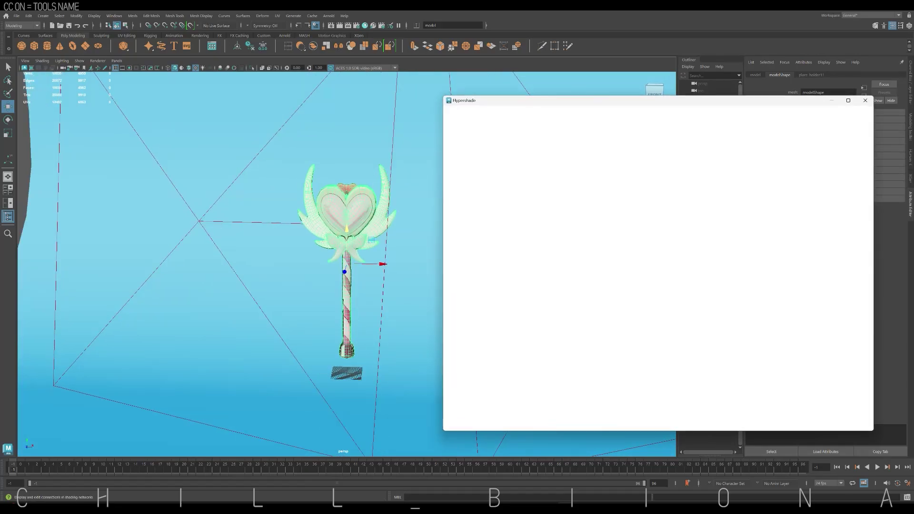
# Delete unused shading nodes and assign the existing longwand material to the new wand
pyautogui.click(462, 110)
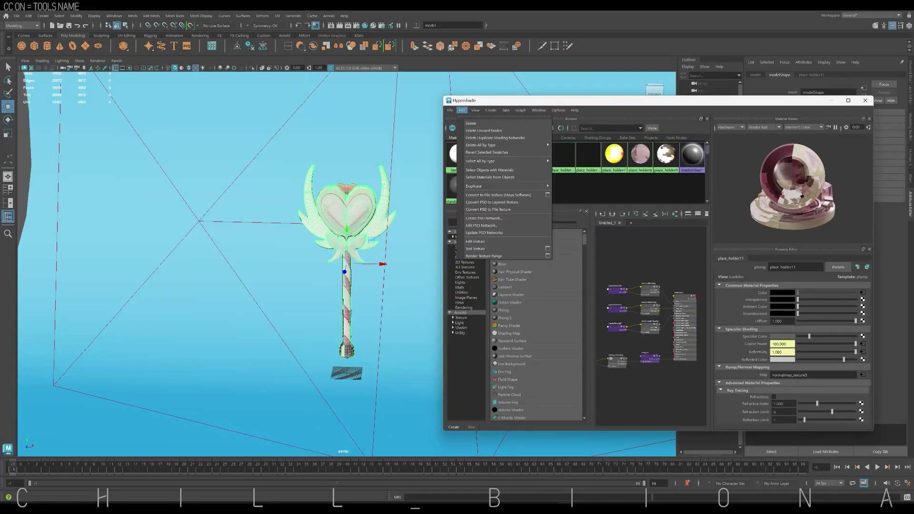
pyautogui.click(484, 130)
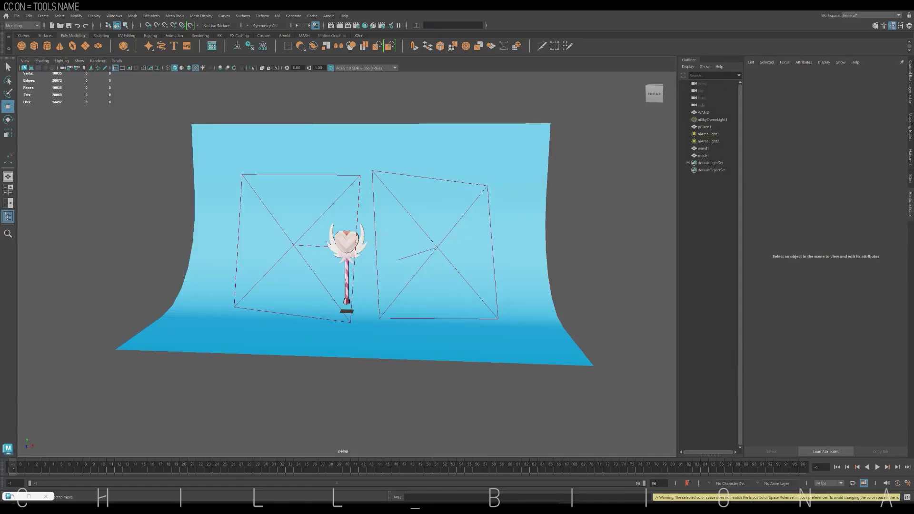
pyautogui.click(346, 242)
pyautogui.moveTo(344, 238); pyautogui.dragTo(395, 435, button='right')
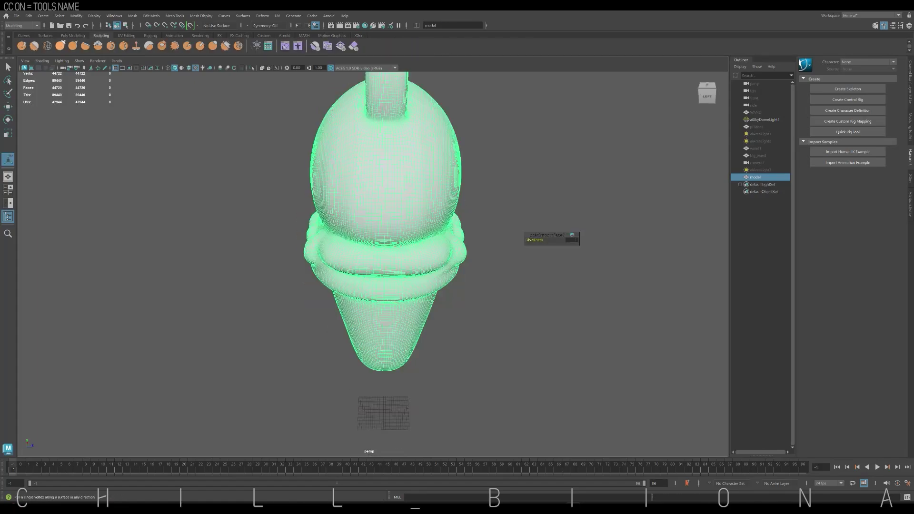
# Orbit to a straight-on view of the ice cream and load the stlTranslator plug-in
pyautogui.keyDown('alt'); pyautogui.moveTo(419, 266); pyautogui.dragTo(412, 313); pyautogui.keyUp('alt')
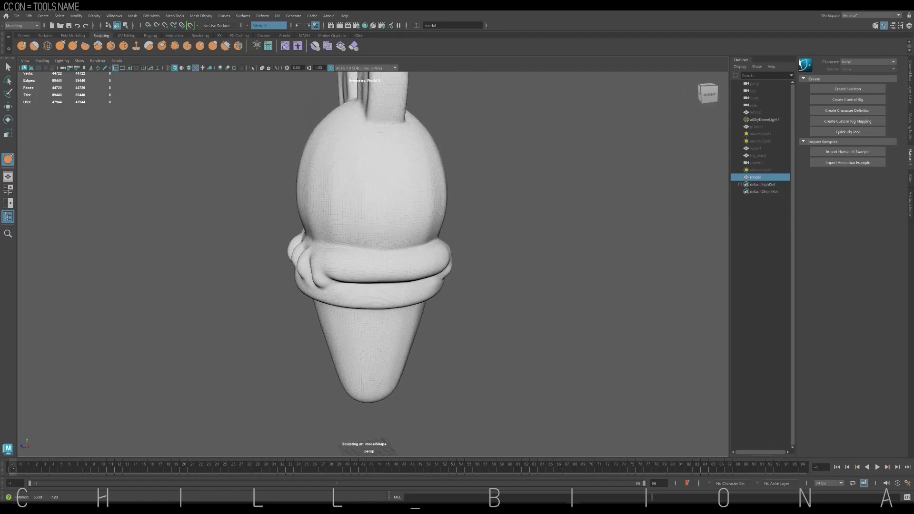
pyautogui.press('Return')
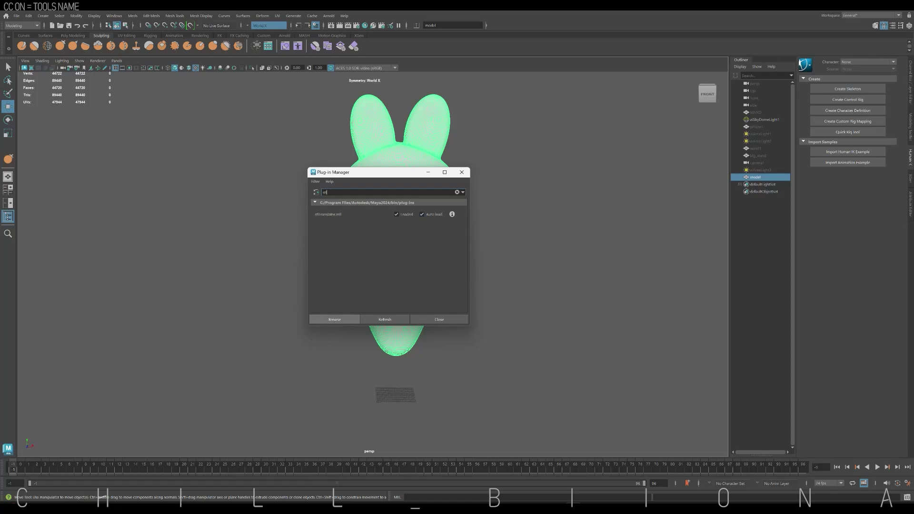
# Export the selected bunny model as STLExport file type named 'rabbitprint'
pyautogui.click(439, 320)
pyautogui.click(16, 16)
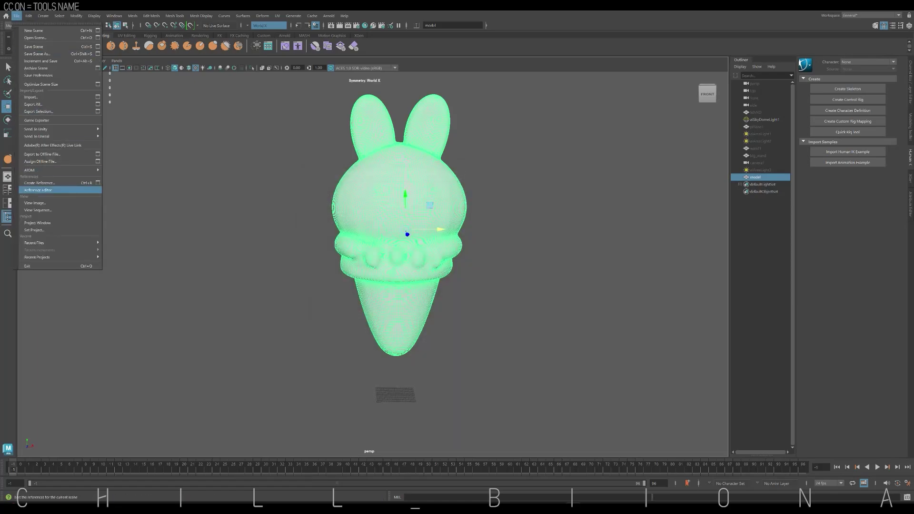
pyautogui.click(38, 111)
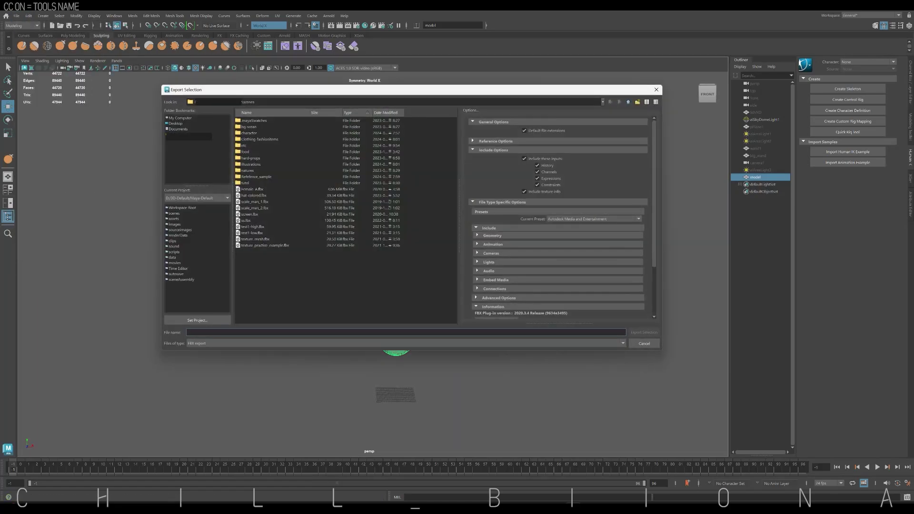
pyautogui.click(405, 343)
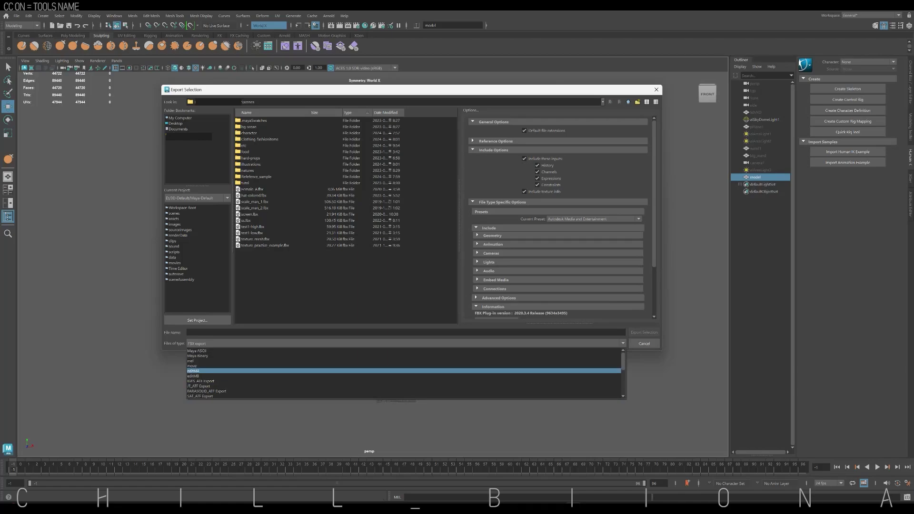
pyautogui.scroll(1, 405, 374)
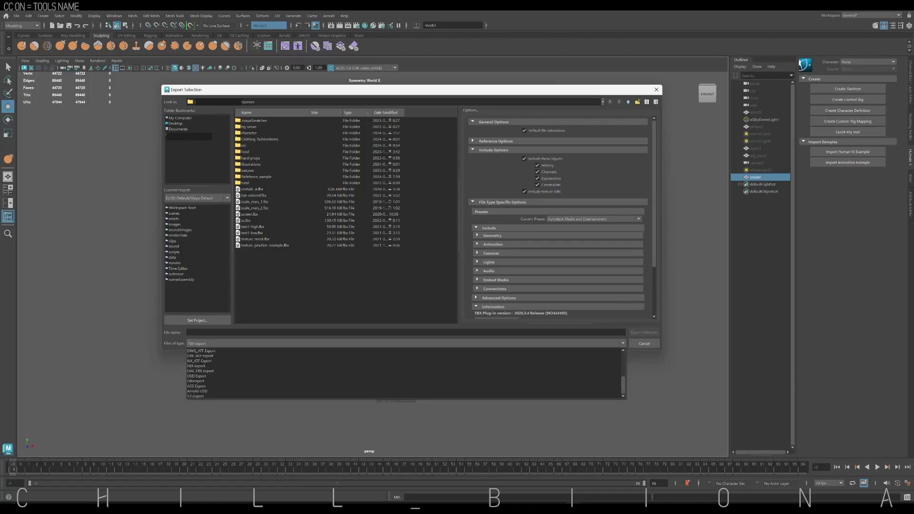
pyautogui.click(196, 396)
pyautogui.write('rabb')
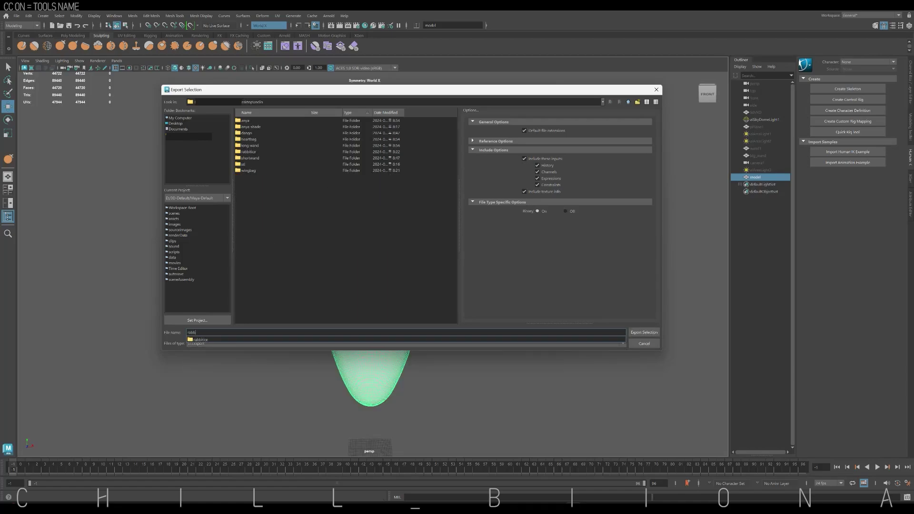
pyautogui.write('itprint')
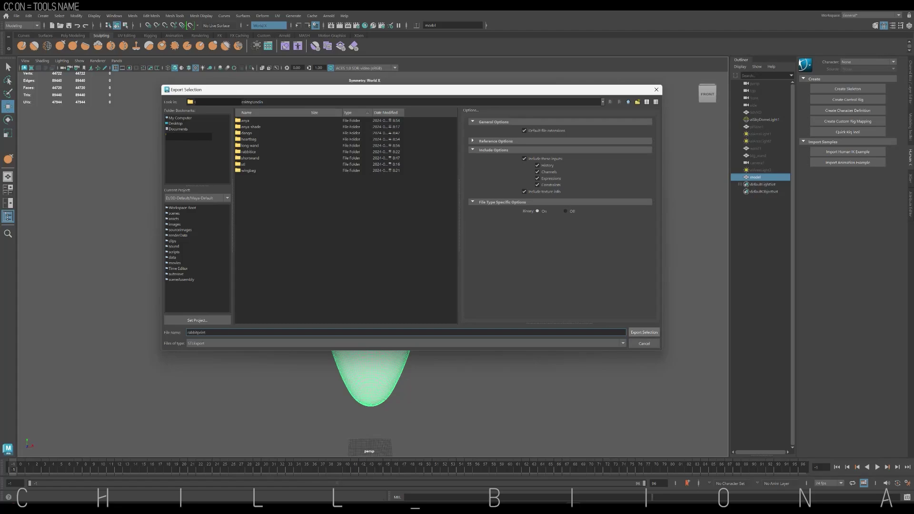
pyautogui.press('Return')
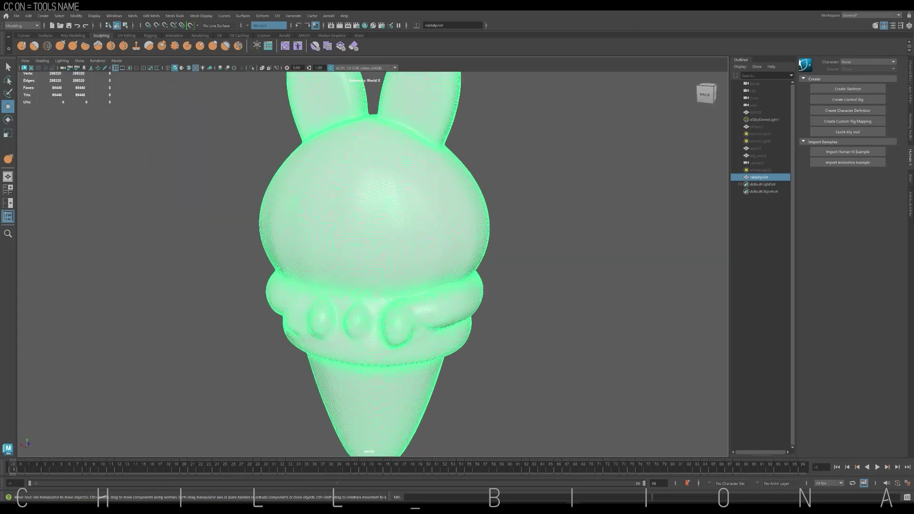
pyautogui.scroll(-3, 372, 262)
pyautogui.scroll(-3, 371, 262)
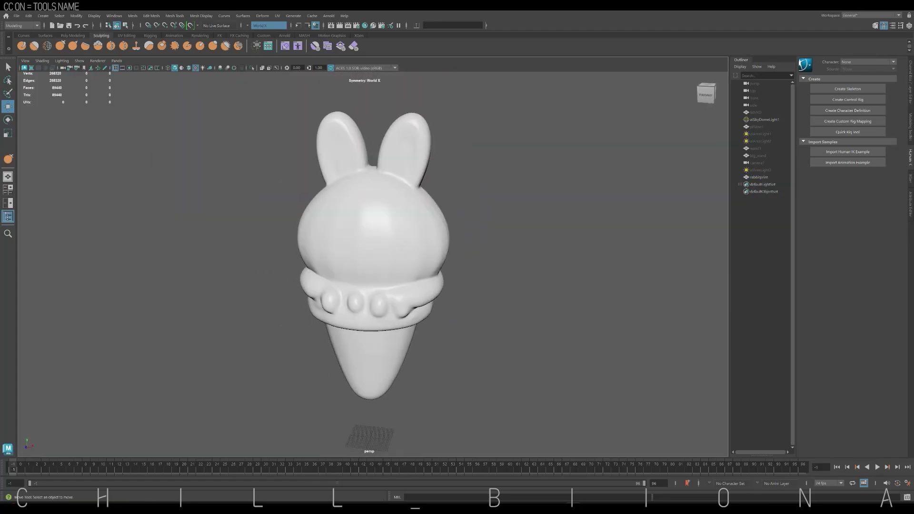